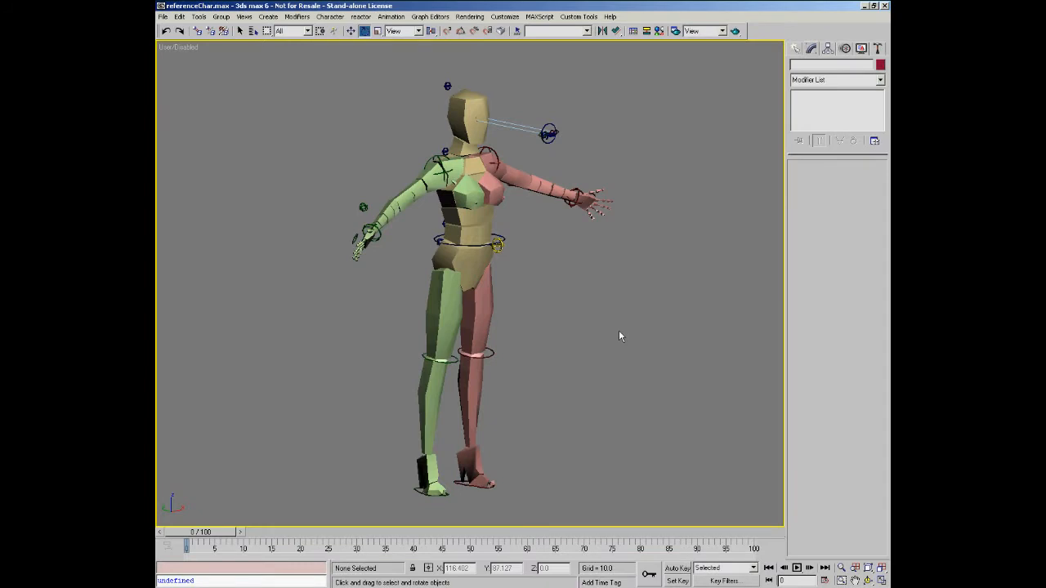
Step: Select the waist control circle and examine the character rig's torso more closely
click(496, 237)
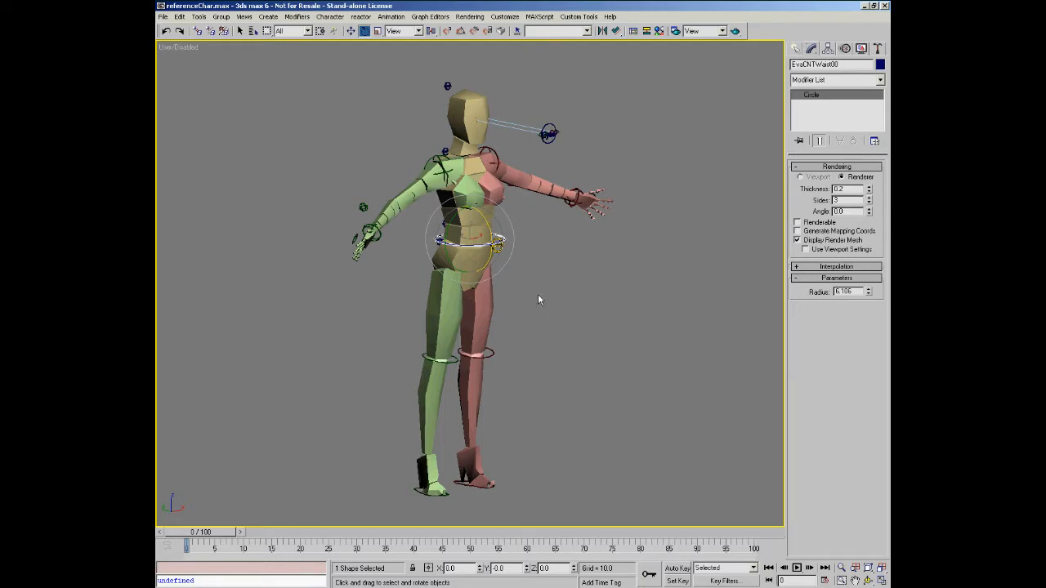
alt+middle_drag(536, 301, 517, 281)
drag(518, 280, 469, 280)
scroll(490, 269, up, 2)
middle_drag(491, 254, 490, 303)
right_click(491, 278)
Step: Toggle the Edit Mesh modifier off and back on for the two lower spine bones to inspect the underlying bones
click(463, 252)
key(ctrl+r)
mouse_move(514, 281)
mouse_down()
mouse_move(535, 275)
mouse_move(504, 266)
mouse_up()
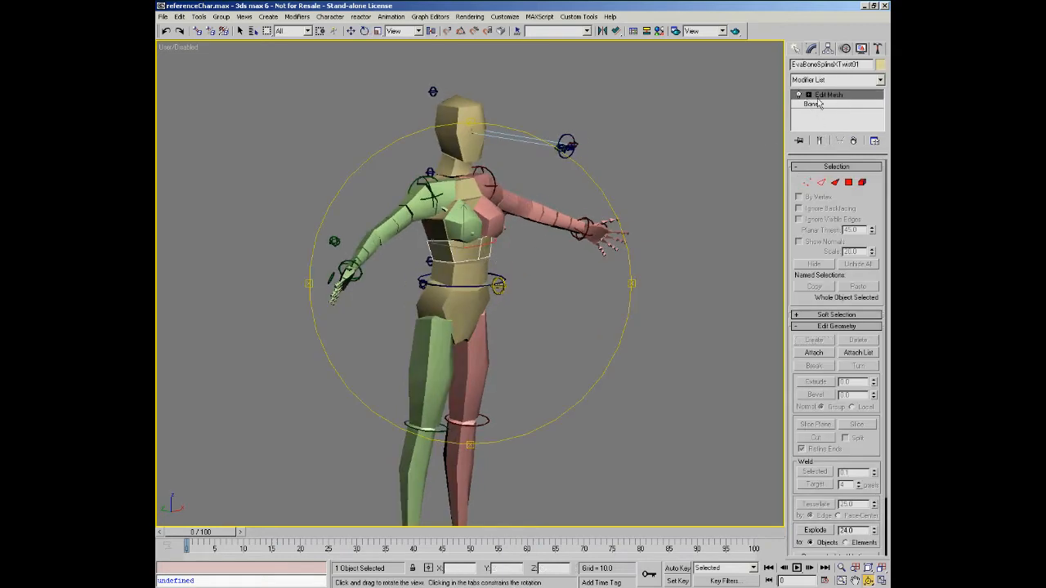
drag(650, 215, 533, 243)
right_click(534, 243)
click(458, 270)
click(799, 95)
key(ctrl+r)
drag(466, 262, 489, 299)
click(799, 94)
right_click(504, 264)
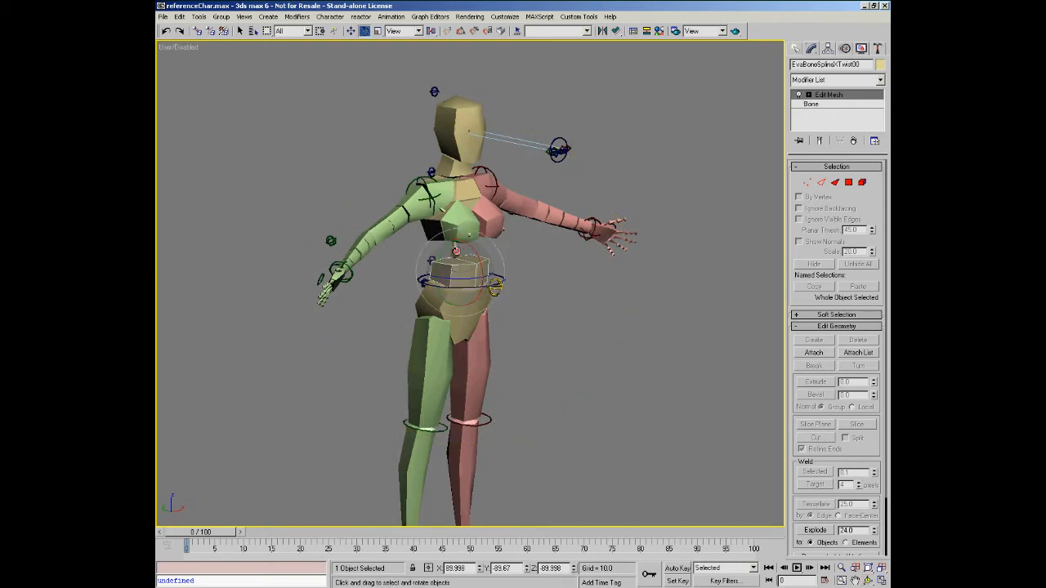
click(458, 253)
click(800, 95)
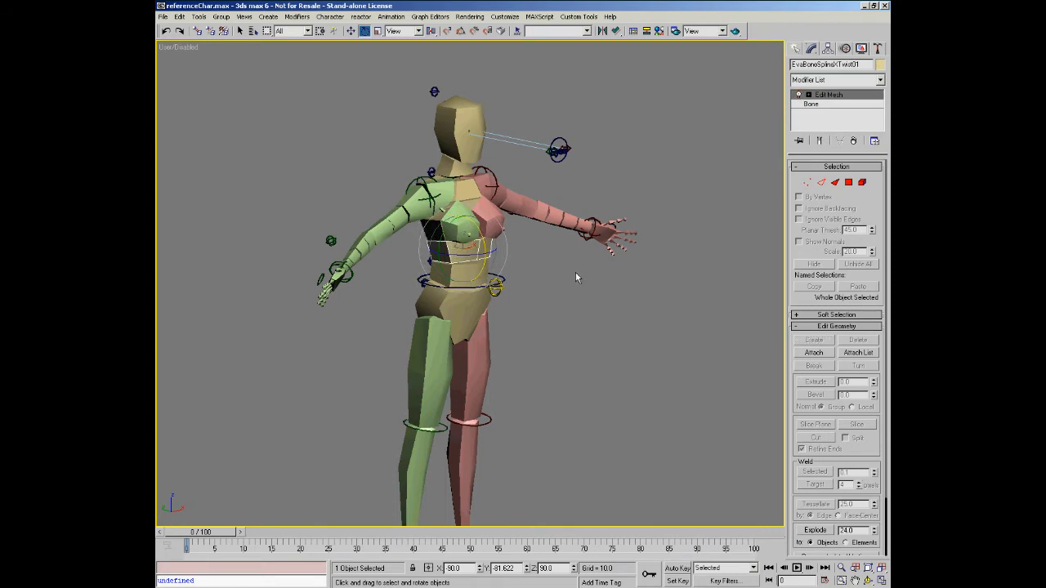
Step: Examine the rig's upper body from several angles and reselect the waist control circle
middle_drag(576, 273, 579, 263)
middle_drag(465, 151, 482, 187)
key(alt+z)
drag(494, 240, 491, 222)
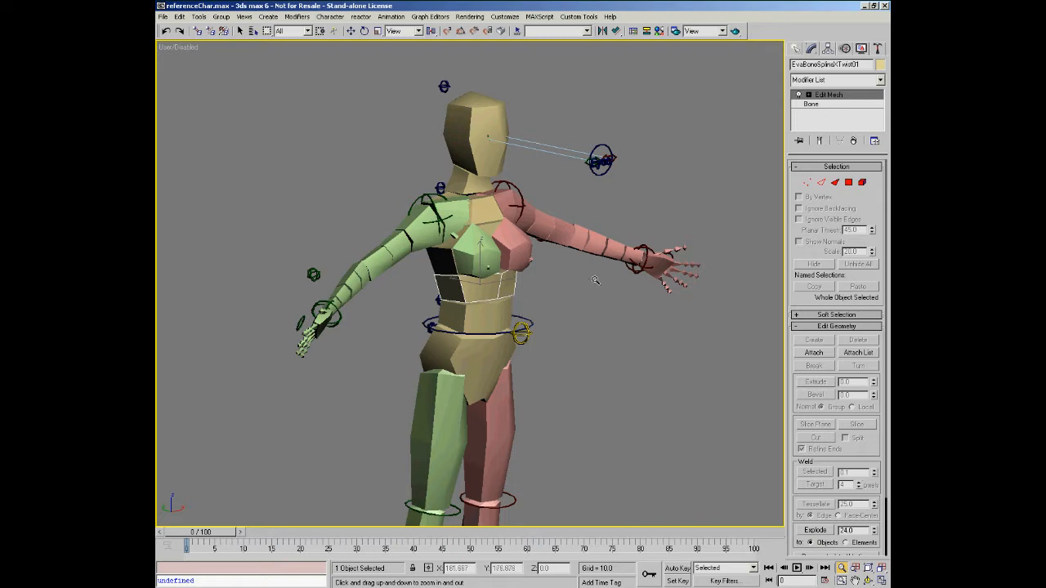
drag(580, 288, 558, 251)
alt+middle_drag(558, 251, 535, 268)
key(e)
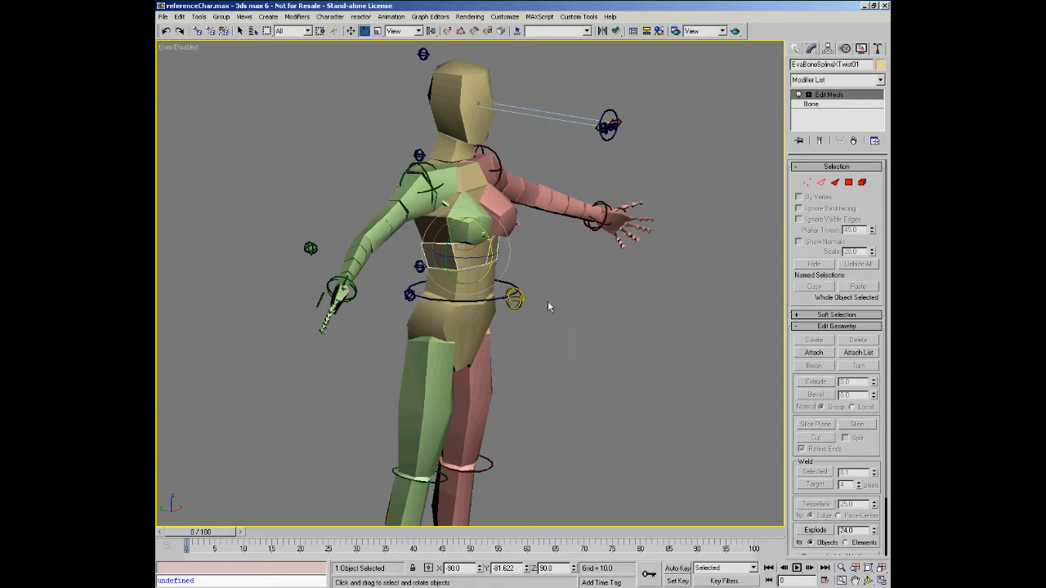
scroll(556, 315, down, 3)
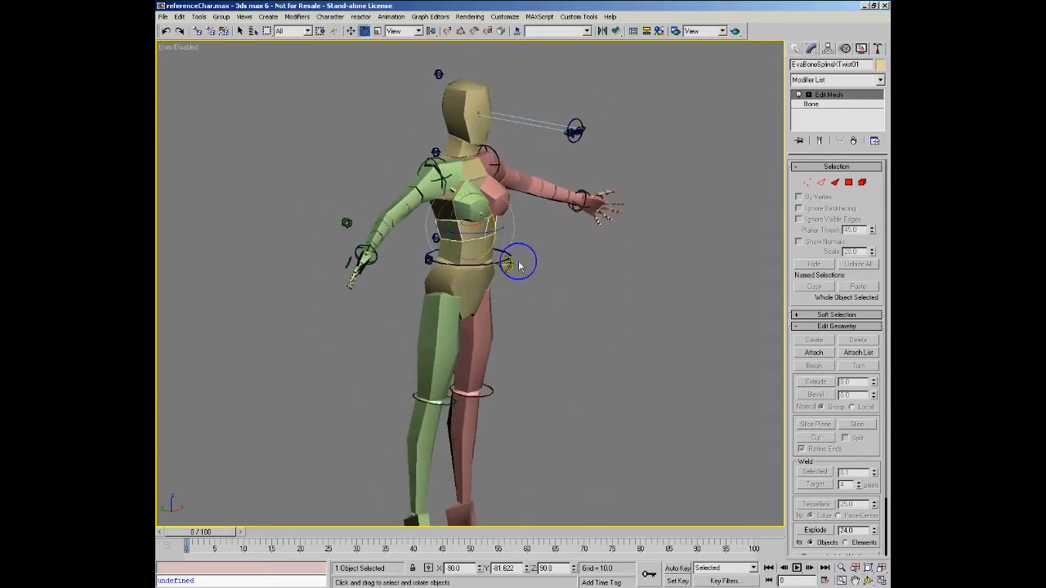
click(478, 263)
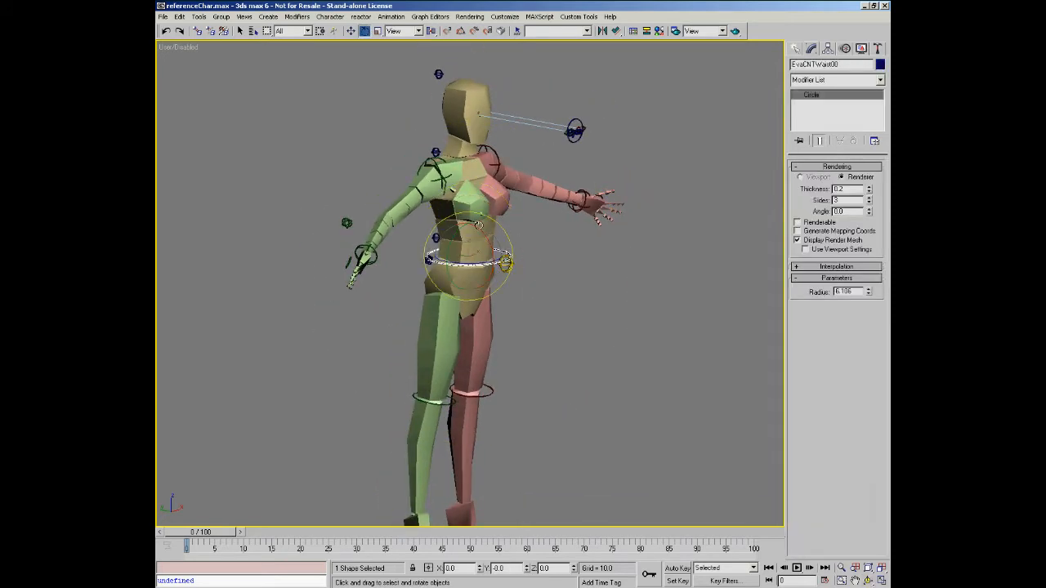
middle_drag(479, 225, 484, 256)
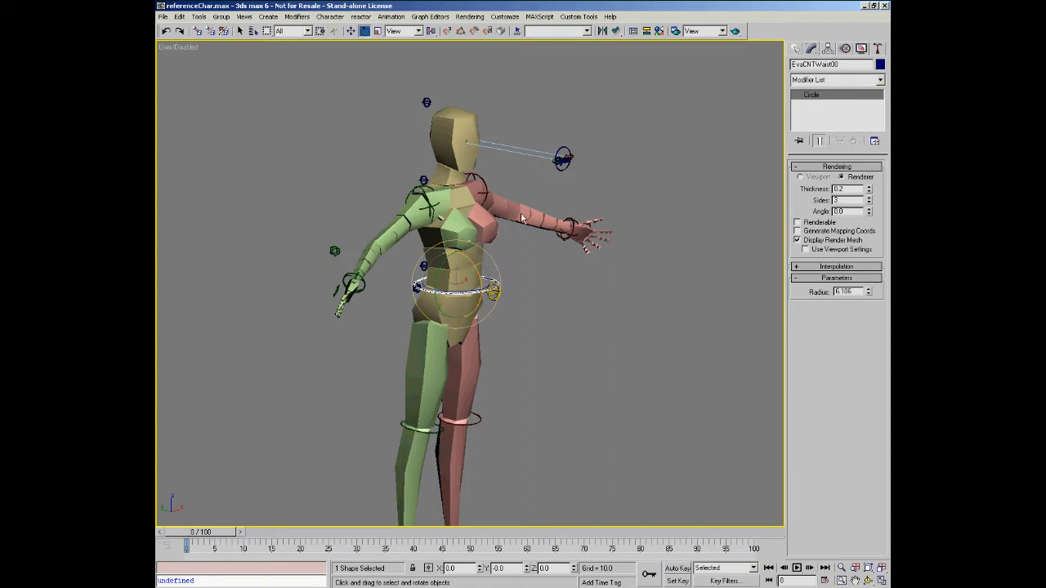
Step: Limit the selection filter to Shapes and select all the control shapes around the character's body
click(306, 30)
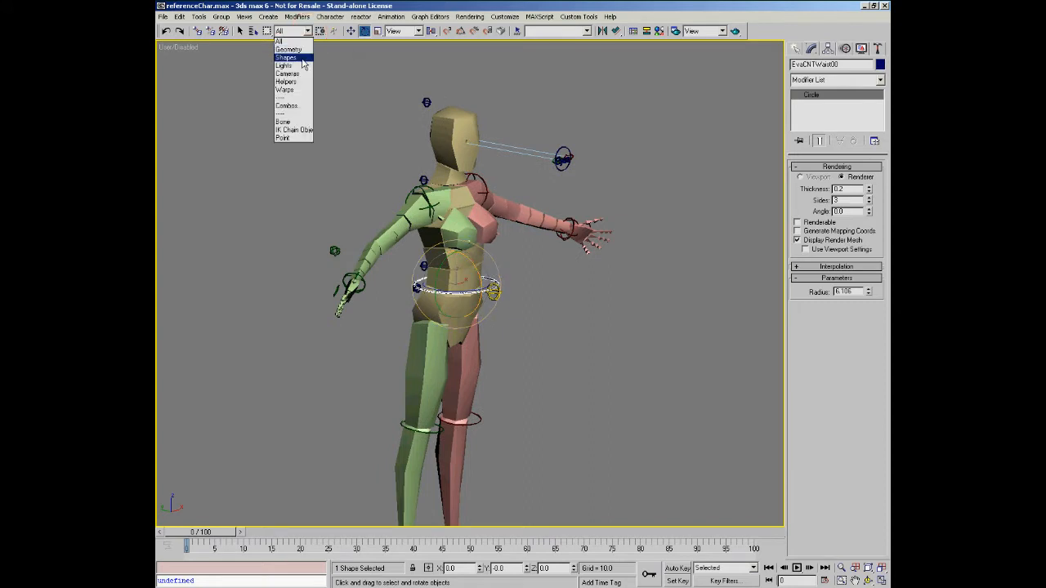
click(303, 63)
mouse_move(429, 225)
middle_down()
mouse_move(456, 198)
mouse_move(445, 226)
middle_up()
alt+middle_drag(446, 226, 451, 227)
key(e)
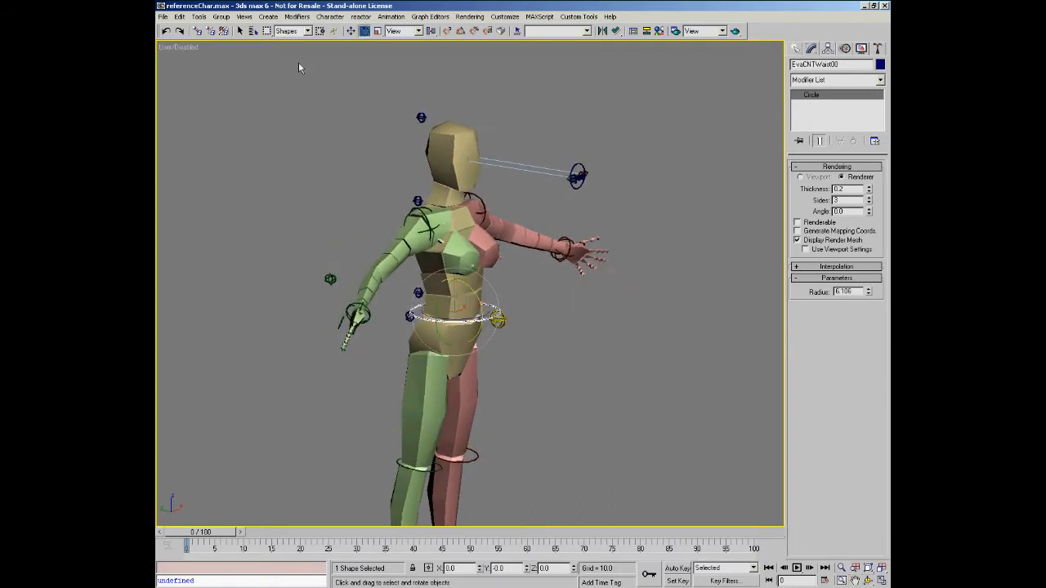
drag(279, 79, 729, 487)
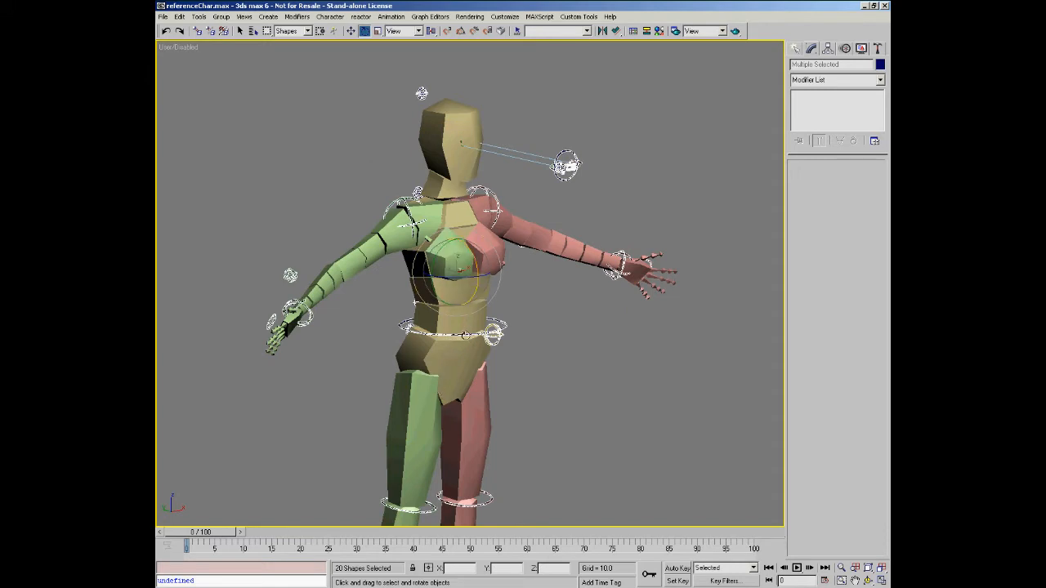
Step: Examine the layout of the selected control shapes around the rig and clear the selection
key(ctrl+r)
mouse_move(501, 272)
mouse_down()
mouse_move(445, 273)
mouse_move(509, 263)
mouse_move(497, 276)
mouse_up()
middle_drag(497, 277, 507, 283)
scroll(446, 250, up, 1)
drag(446, 251, 466, 255)
right_click(542, 304)
click(542, 304)
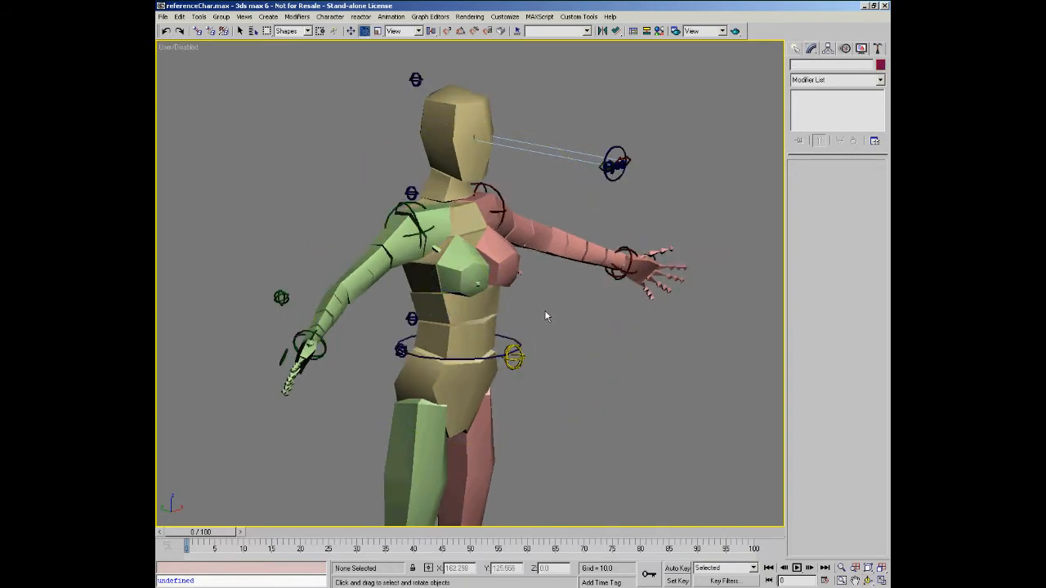
Step: Rotate the small tail control behind the hips to tilt the character's pelvis
click(400, 351)
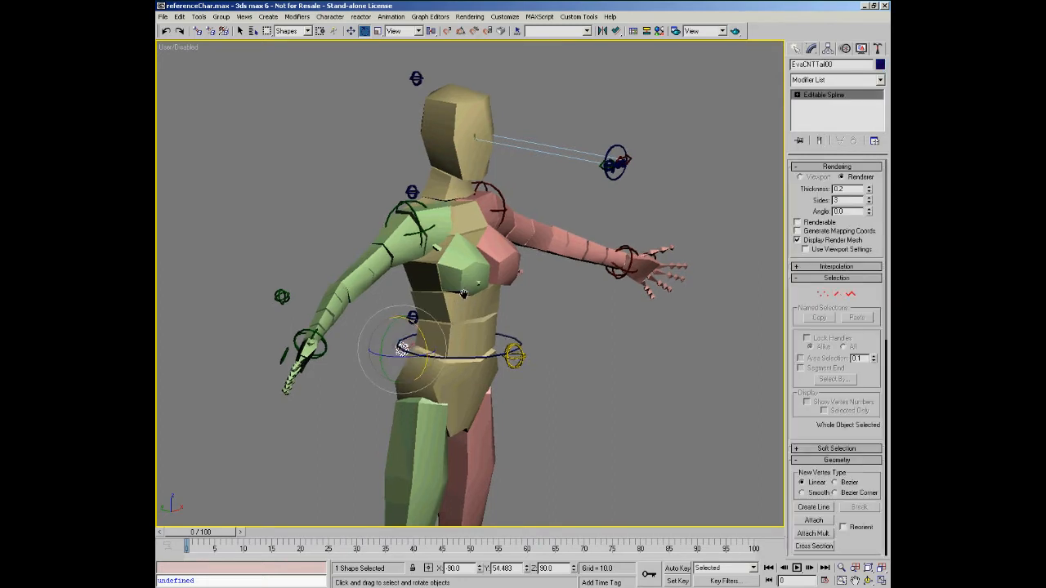
middle_drag(457, 309, 472, 284)
key(ctrl+r)
middle_drag(502, 252, 486, 278)
drag(487, 278, 482, 275)
right_click(482, 275)
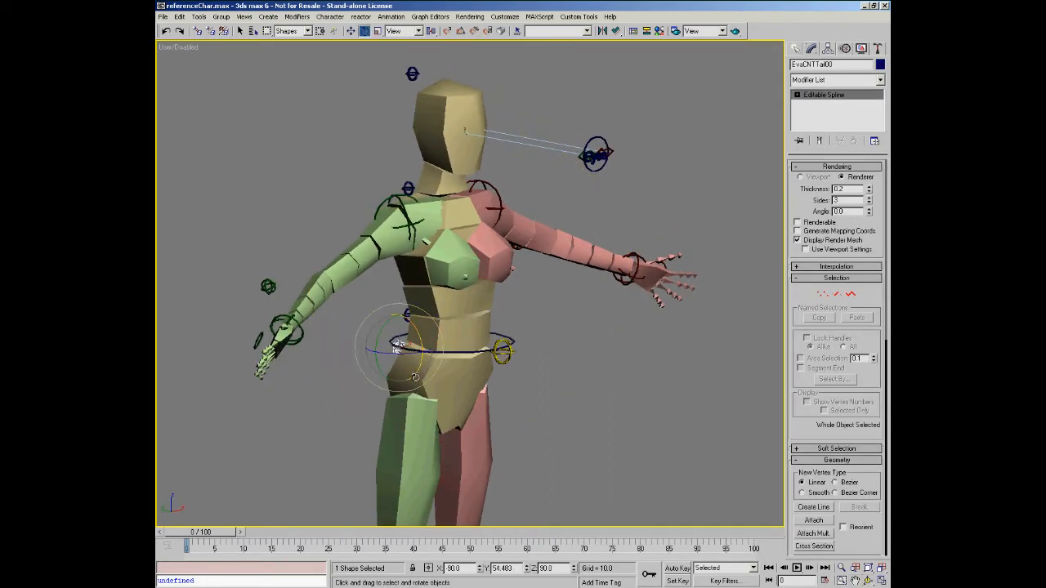
drag(398, 345, 420, 335)
middle_drag(495, 322, 498, 331)
alt+middle_drag(593, 359, 609, 358)
middle_drag(609, 359, 603, 373)
Step: Rotate the small waist control behind the lower back to bend the character's torso
click(404, 340)
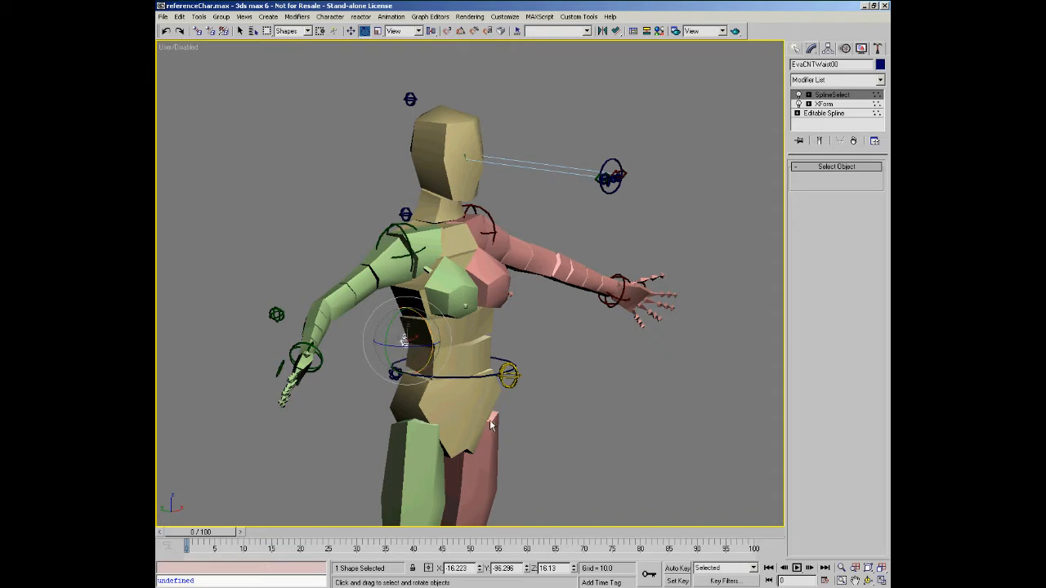
drag(419, 317, 423, 332)
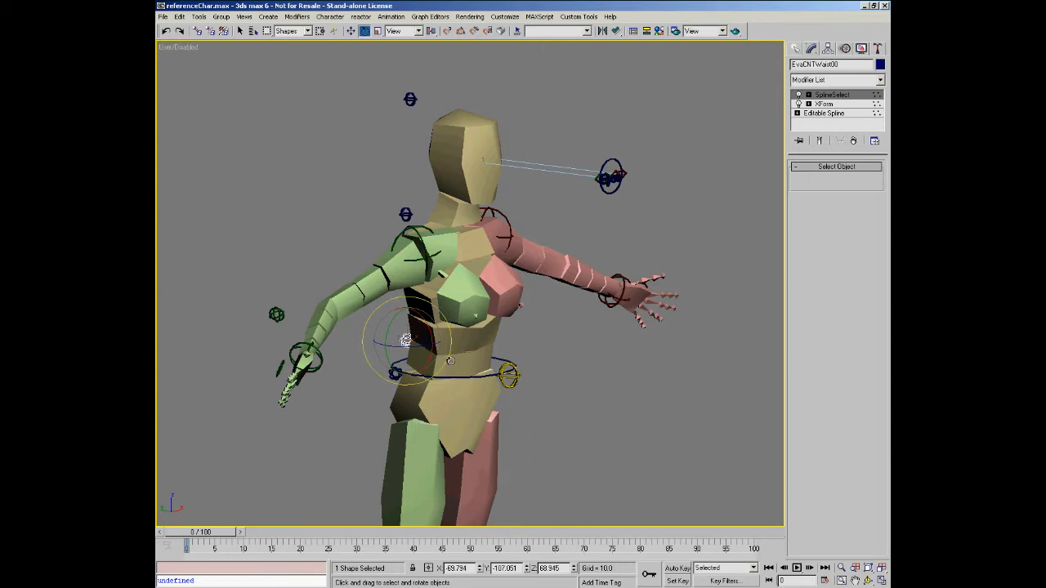
middle_drag(456, 351, 453, 337)
Step: Rotate the chest control behind the neck and the head control above the head to pose the upper body
click(402, 200)
mouse_move(401, 200)
mouse_down()
mouse_move(393, 196)
mouse_move(403, 200)
mouse_up()
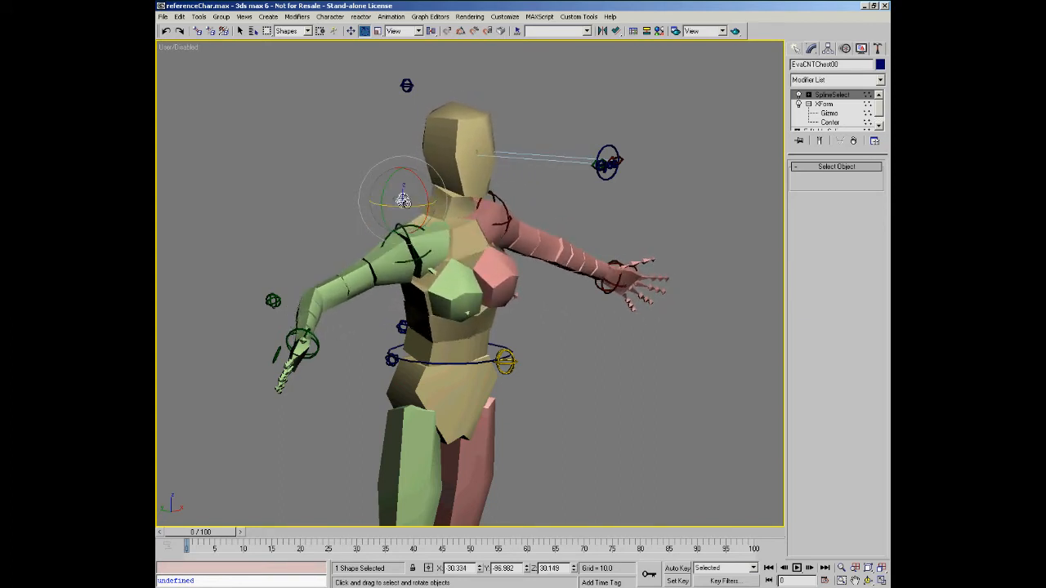
click(406, 85)
drag(406, 85, 435, 80)
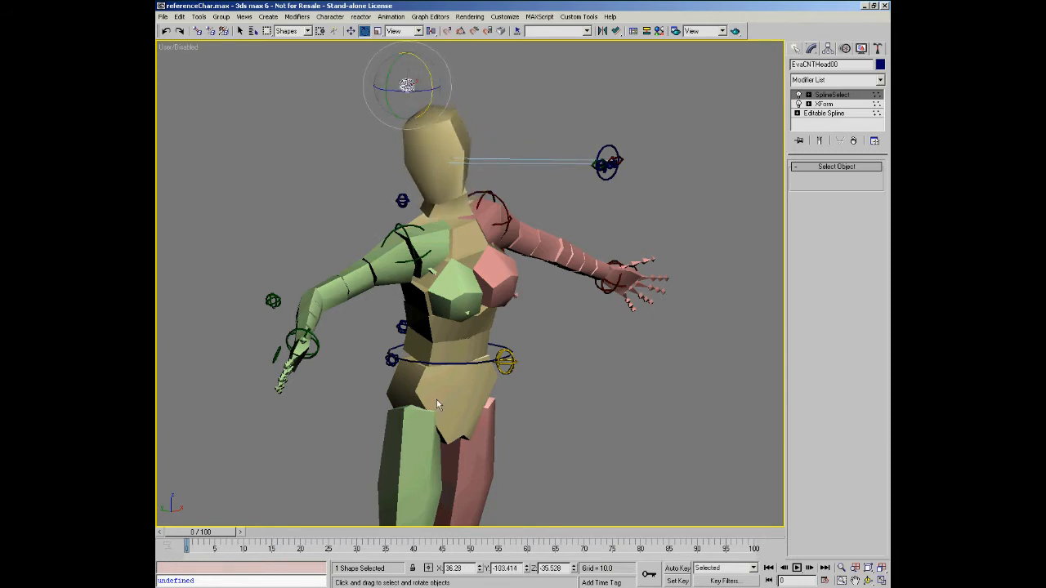
middle_drag(457, 315, 461, 311)
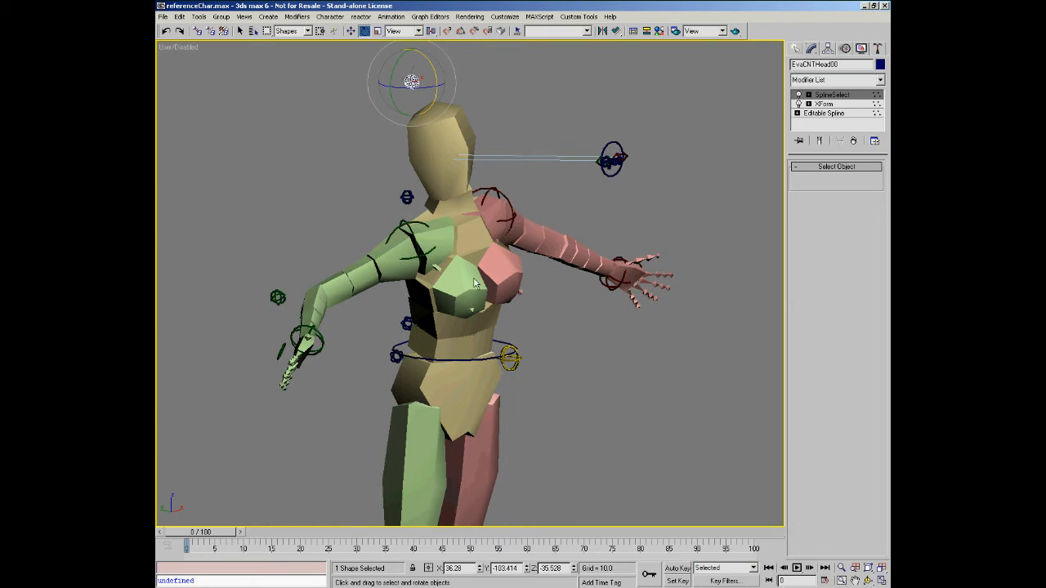
Step: Try further rotations of the chest and small waist controls, and undo the last rotation
click(407, 197)
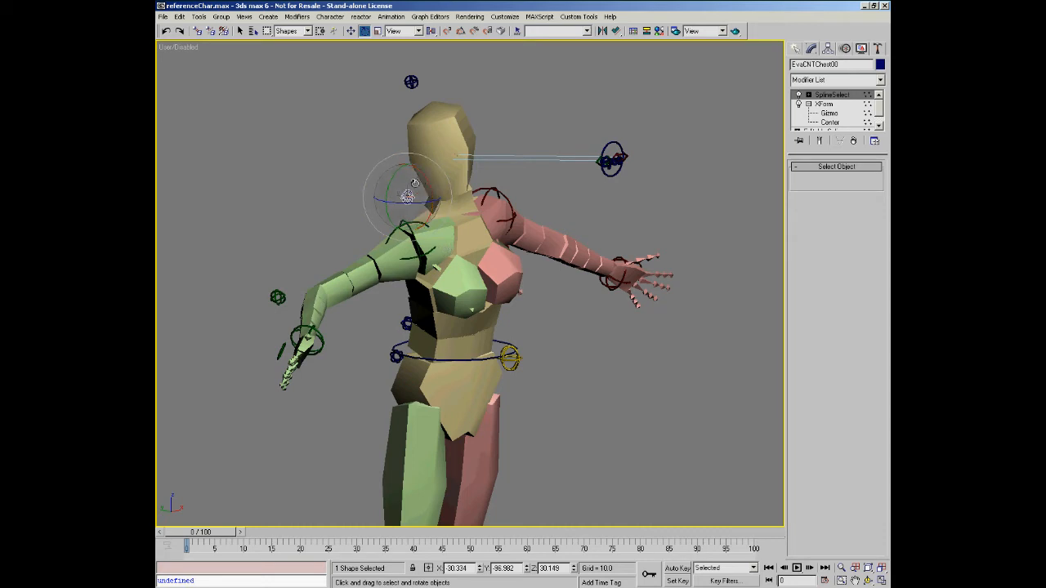
drag(394, 194, 421, 124)
drag(407, 324, 464, 308)
key(ctrl+z)
click(398, 350)
alt+middle_drag(464, 308, 673, 360)
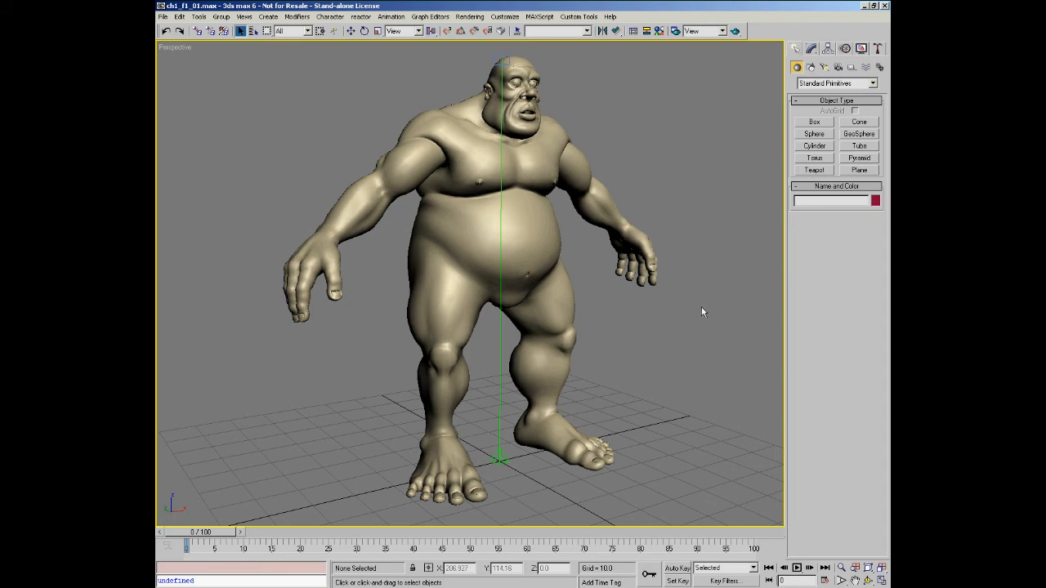
Step: Select the ogre's body mesh in ch1_f1_01.max and display its modifier settings
click(582, 295)
key(ctrl+a)
click(810, 49)
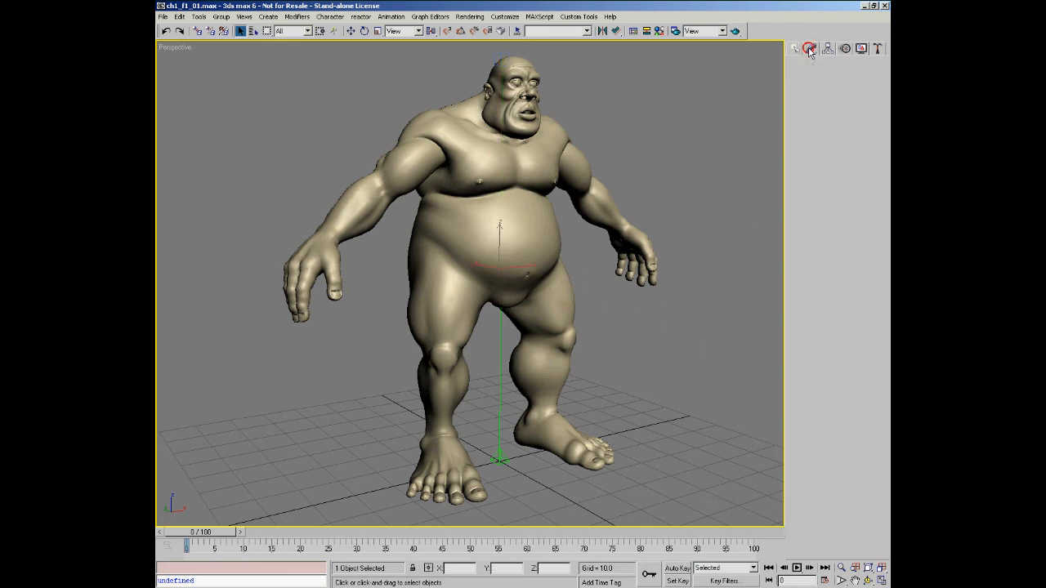